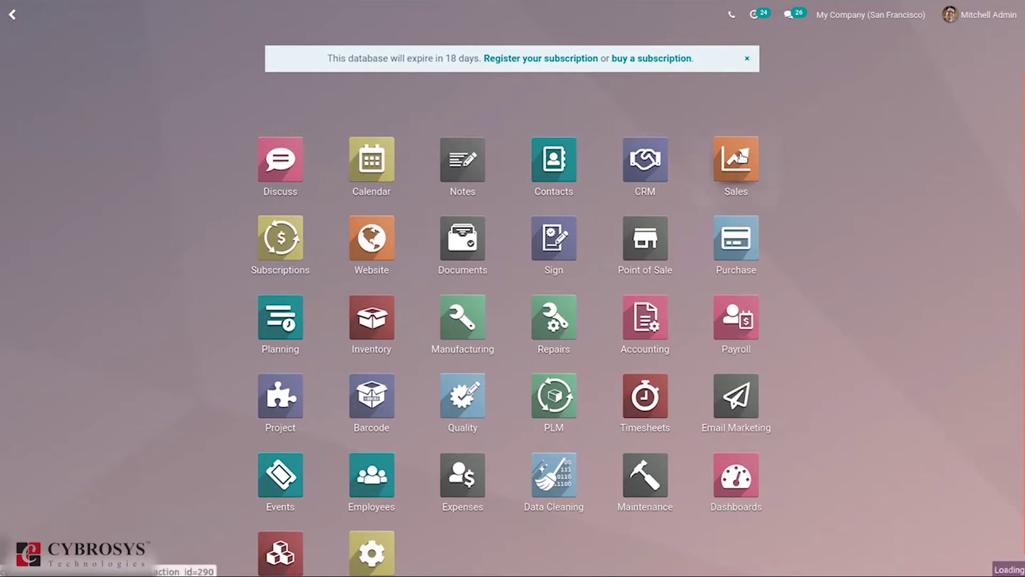
- Open the Sales app's Products list, showing the 122 sellable products
left_click(740, 156)
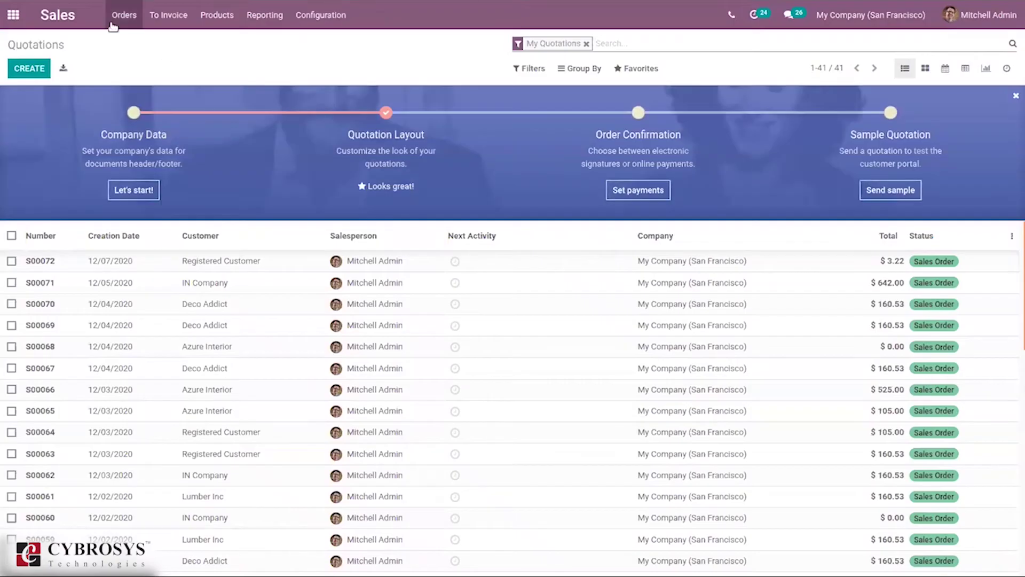
left_click(216, 15)
left_click(229, 40)
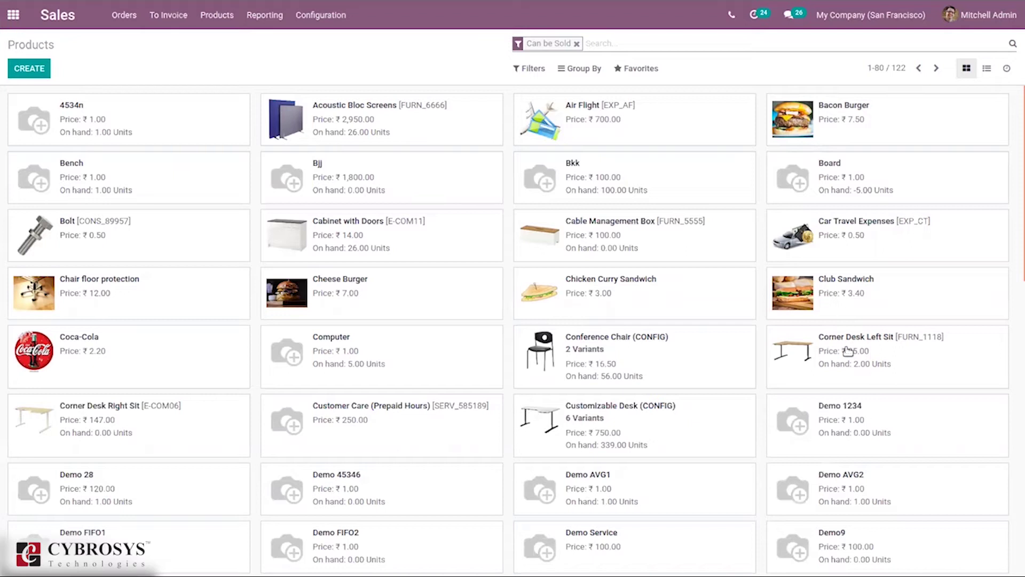
- Open Corner Desk Left Sit in edit mode on its Sales tab
left_click(848, 351)
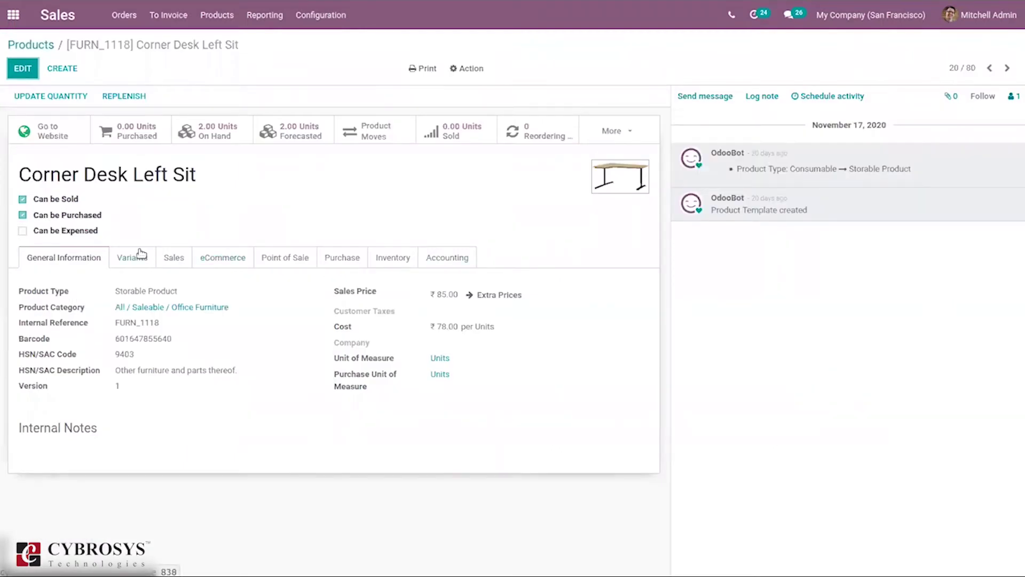
left_click(173, 259)
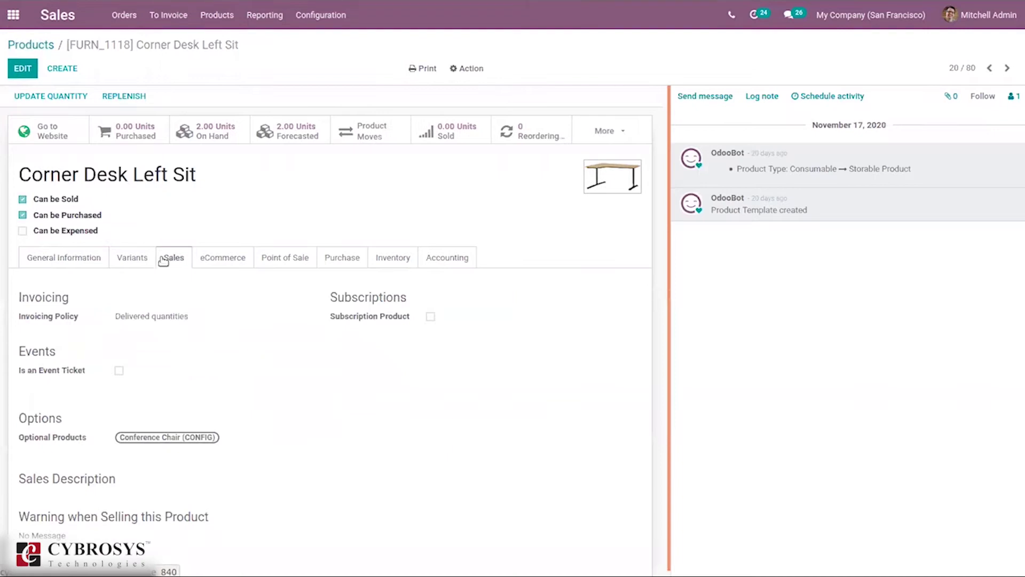
left_click(23, 67)
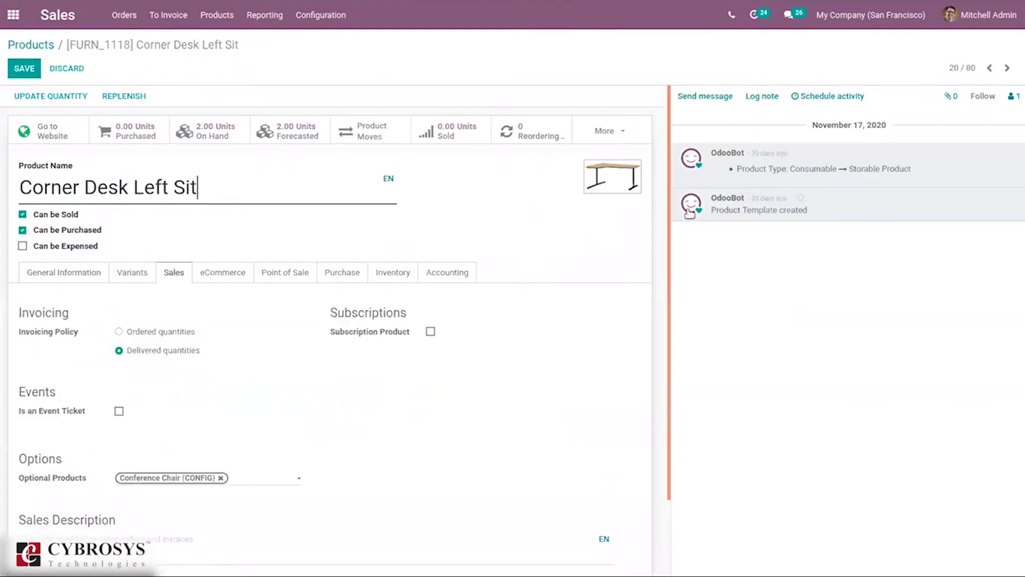
scroll(665, 320, "down", 2)
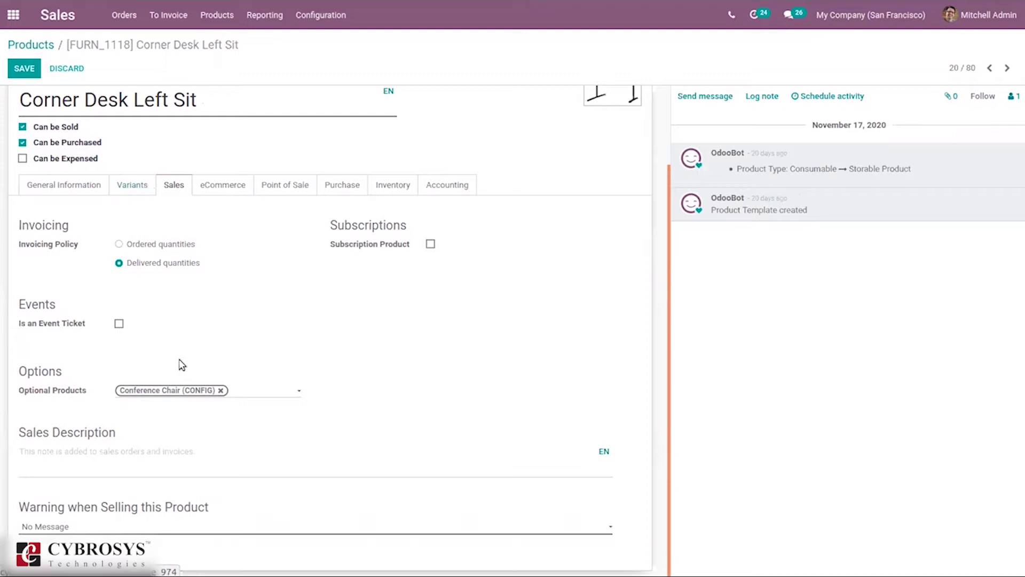
- Add [E-COM09] Large Desk and [FURN_0003] LED Lamp to the desk's Optional Products
left_click(250, 394)
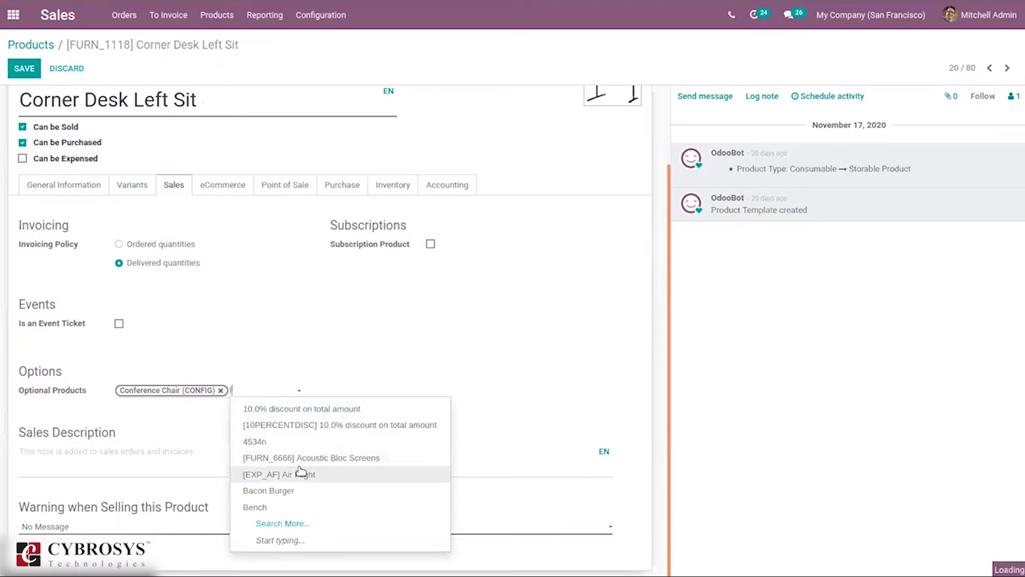
type("lar")
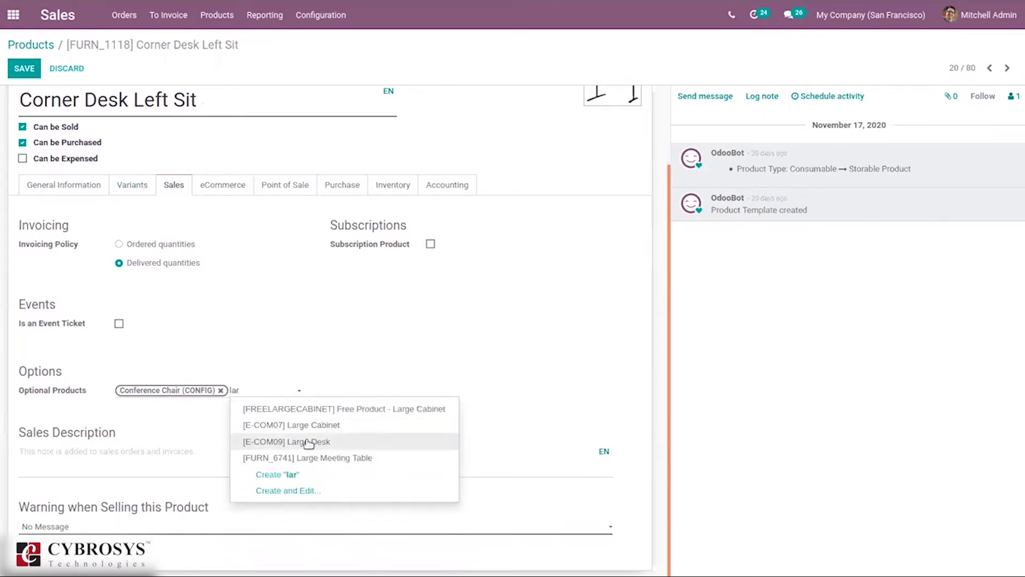
left_click(307, 441)
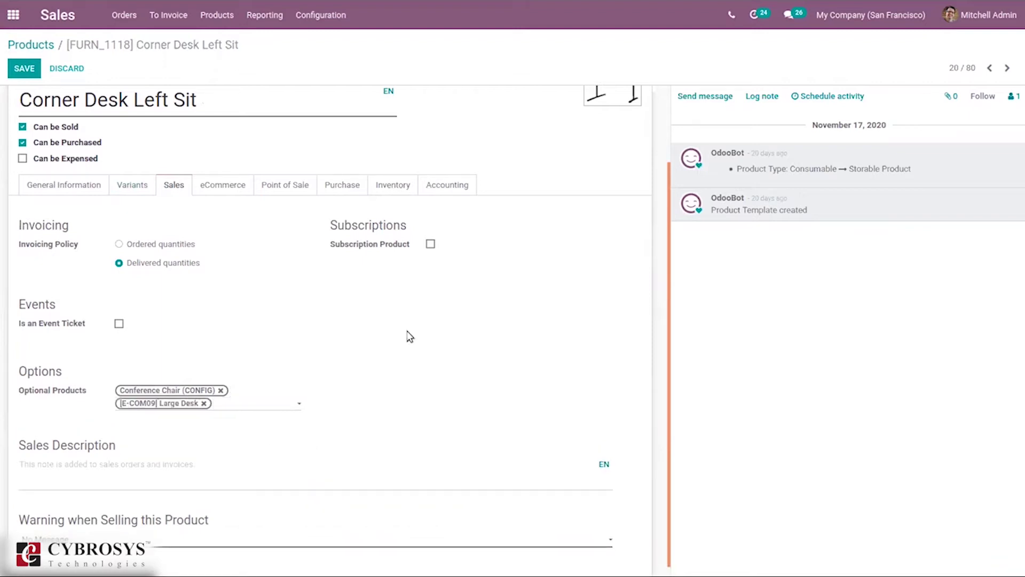
type("la")
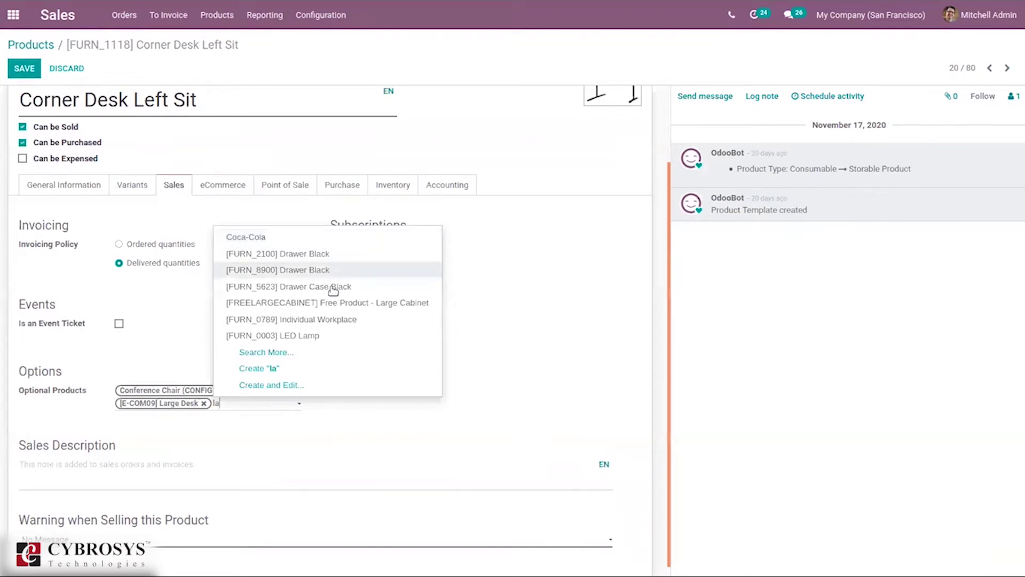
left_click(325, 337)
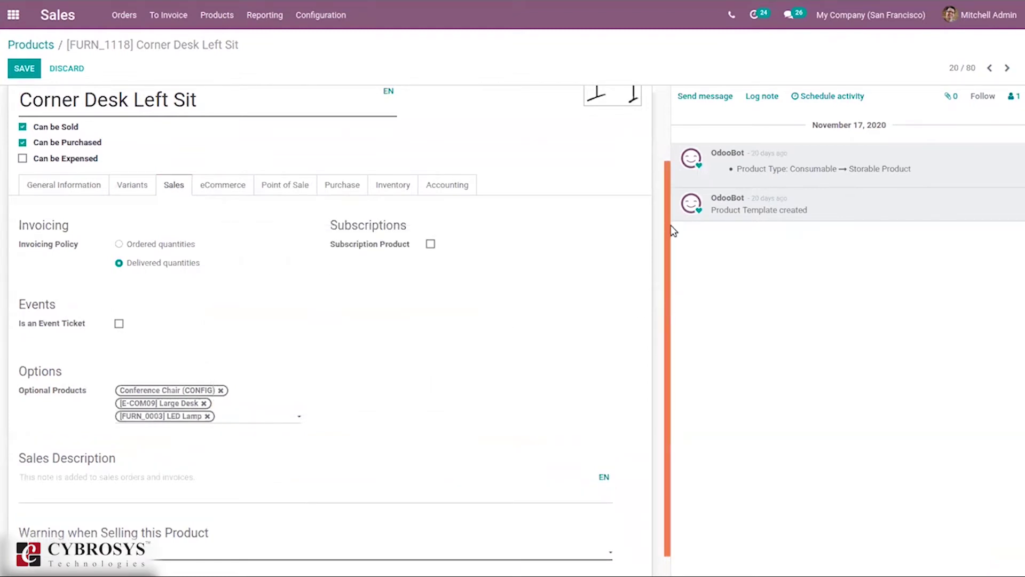
left_click_drag(671, 229, 670, 153)
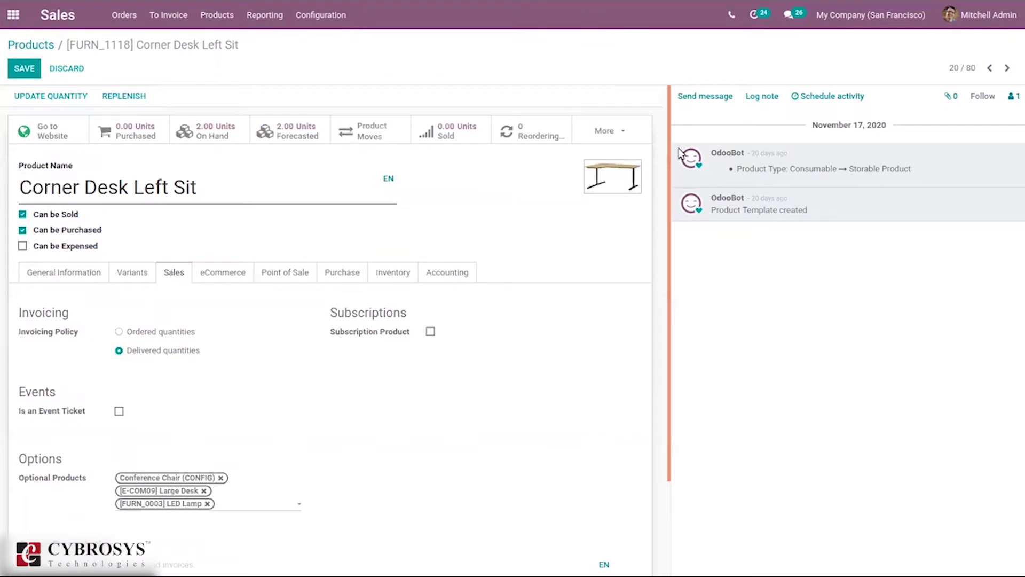
- Save the desk's optional products and switch to the Website app
left_click(36, 65)
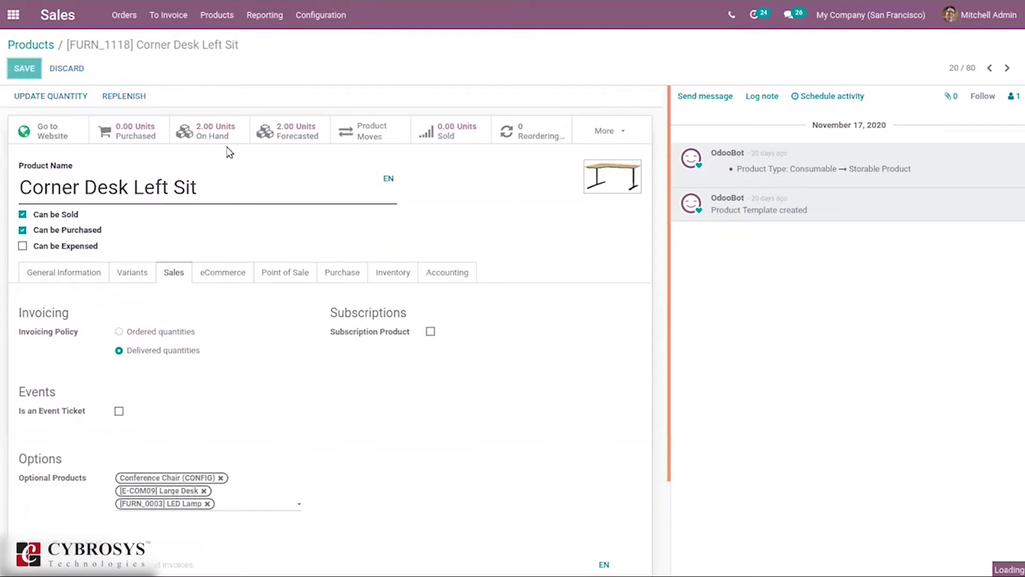
left_click(7, 15)
type("we")
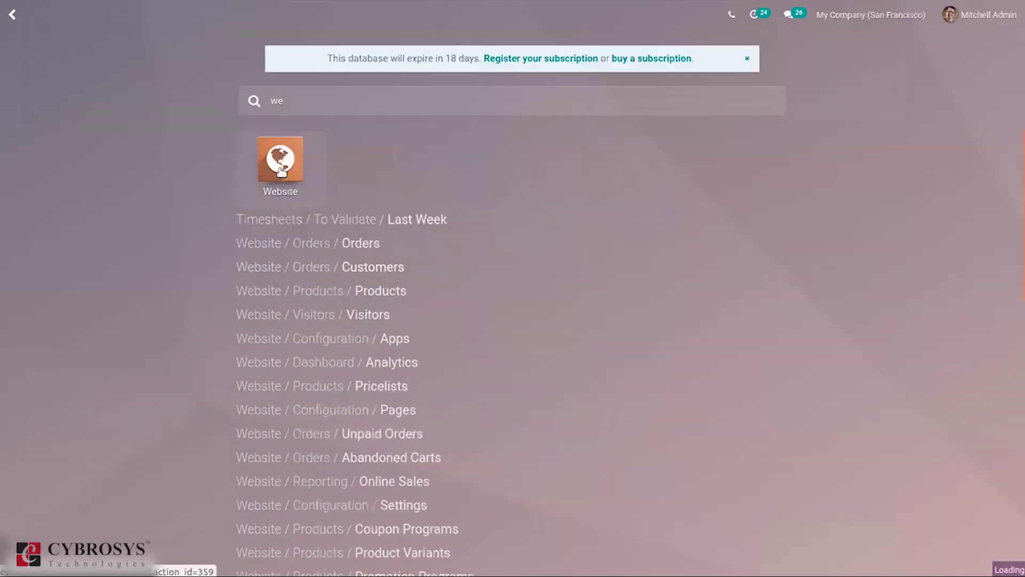
left_click(281, 169)
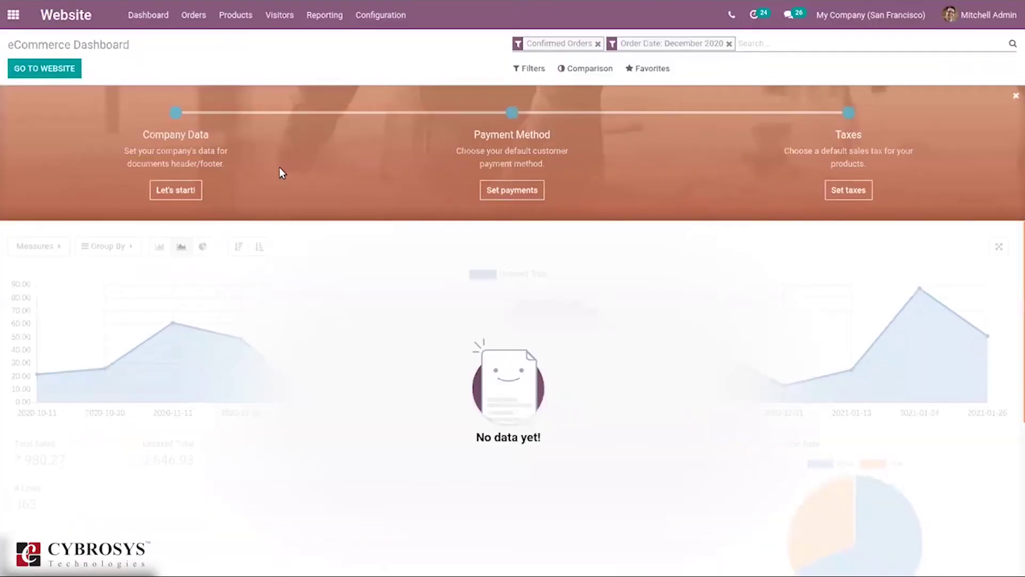
- Filter Website settings by 'op' and confirm Optional Products is enabled
left_click(380, 15)
left_click(390, 49)
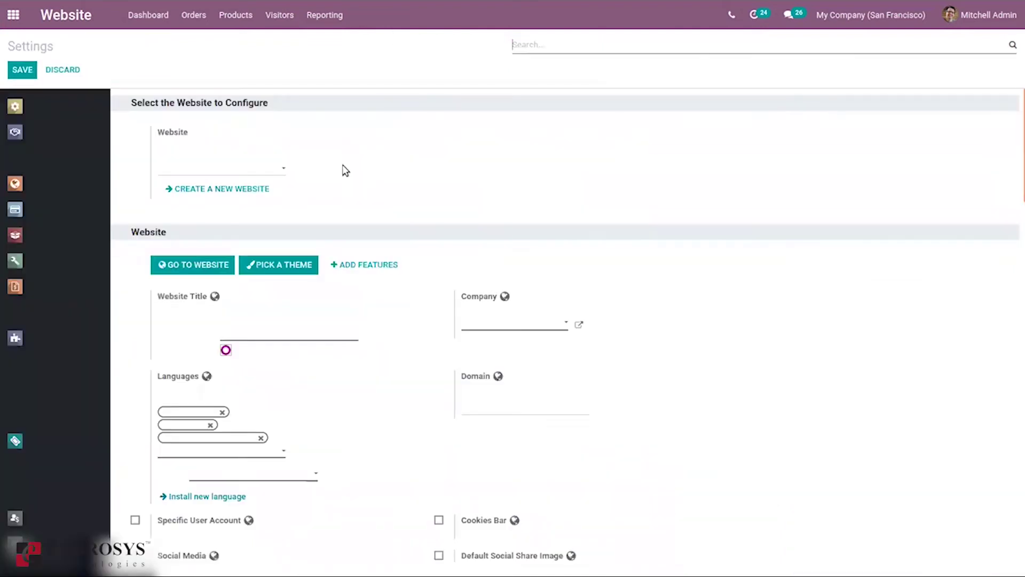
type("op")
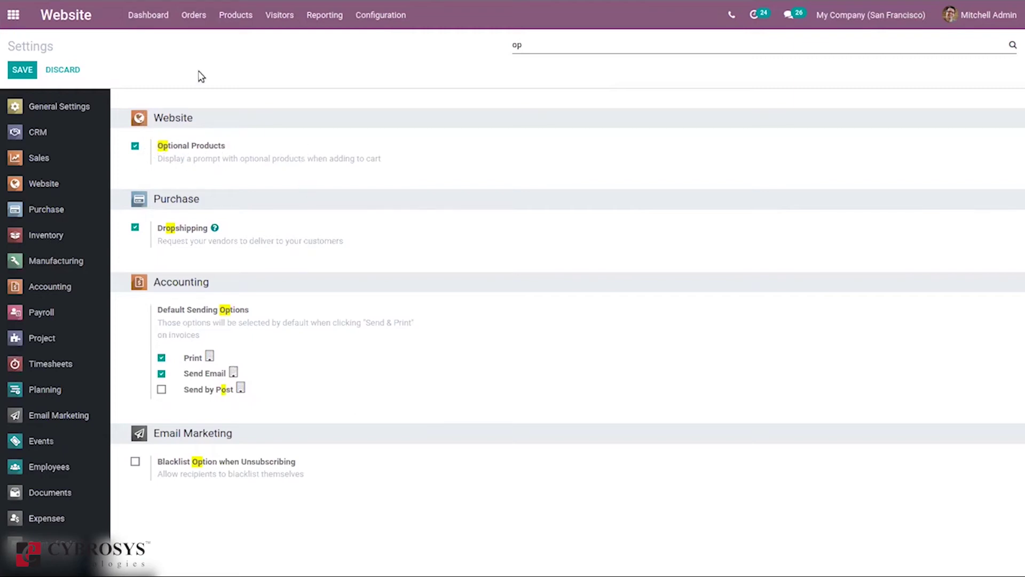
left_click(147, 19)
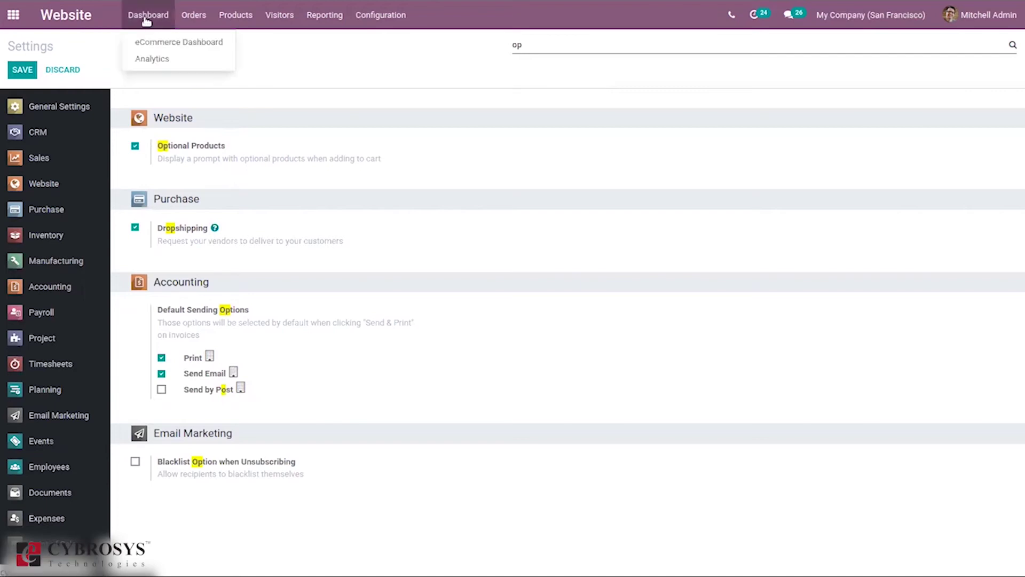
- Go from the eCommerce Dashboard to the live website's Shop catalogue
left_click(151, 44)
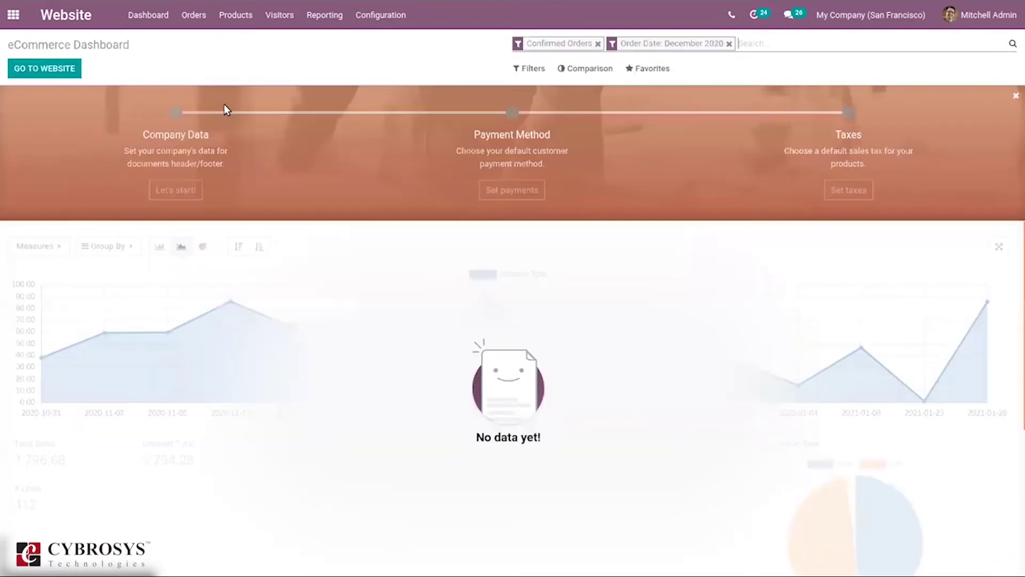
left_click(24, 73)
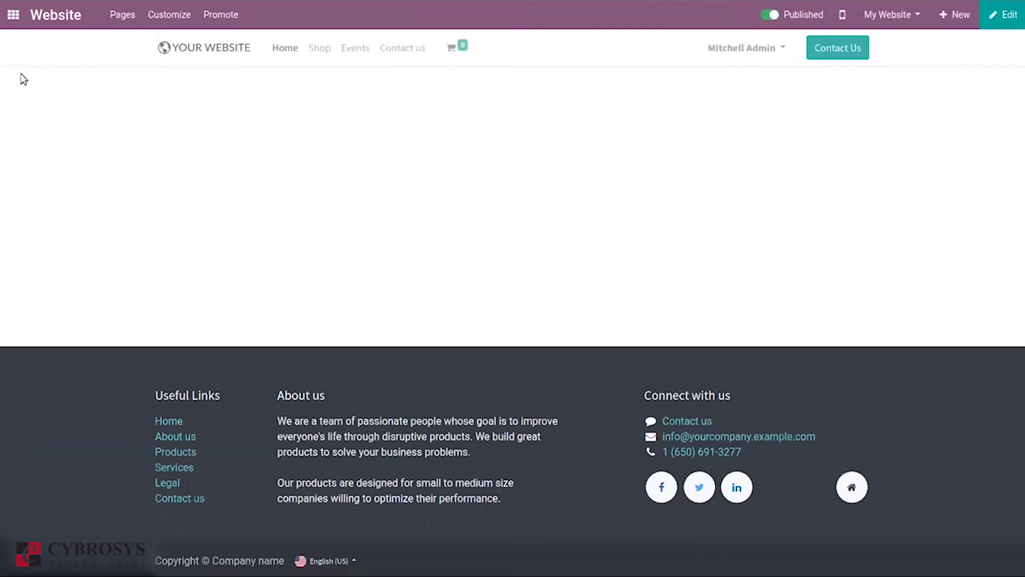
left_click(318, 49)
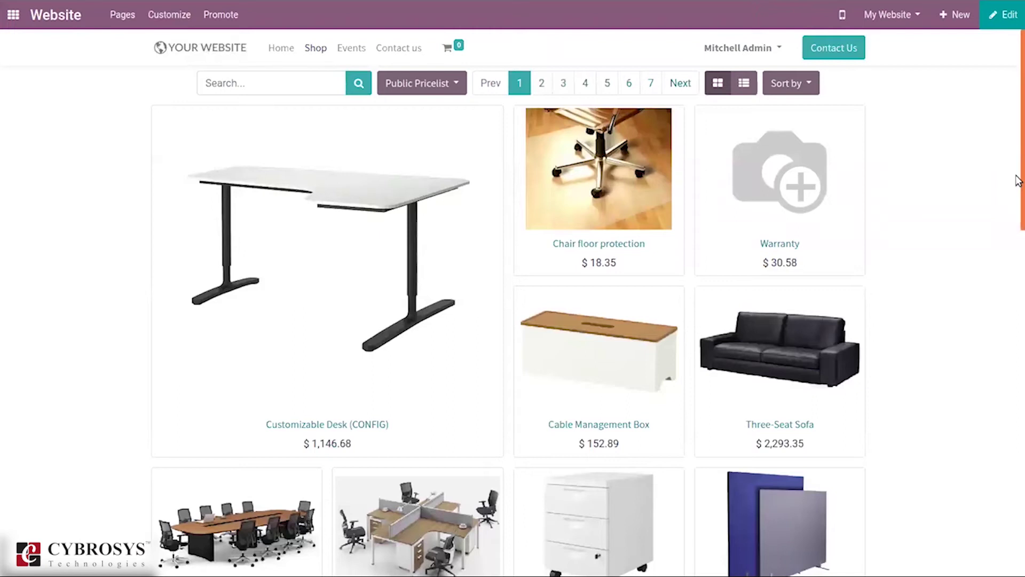
- Search the shop for 'corne' and open the Corner Desk Left Sit page ($129.96)
left_click(320, 75)
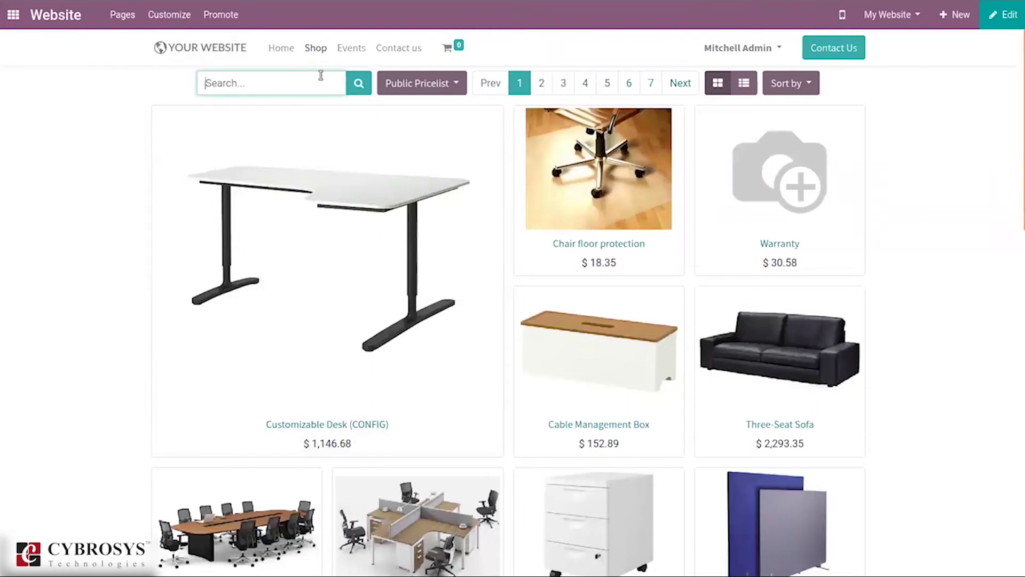
type("corne")
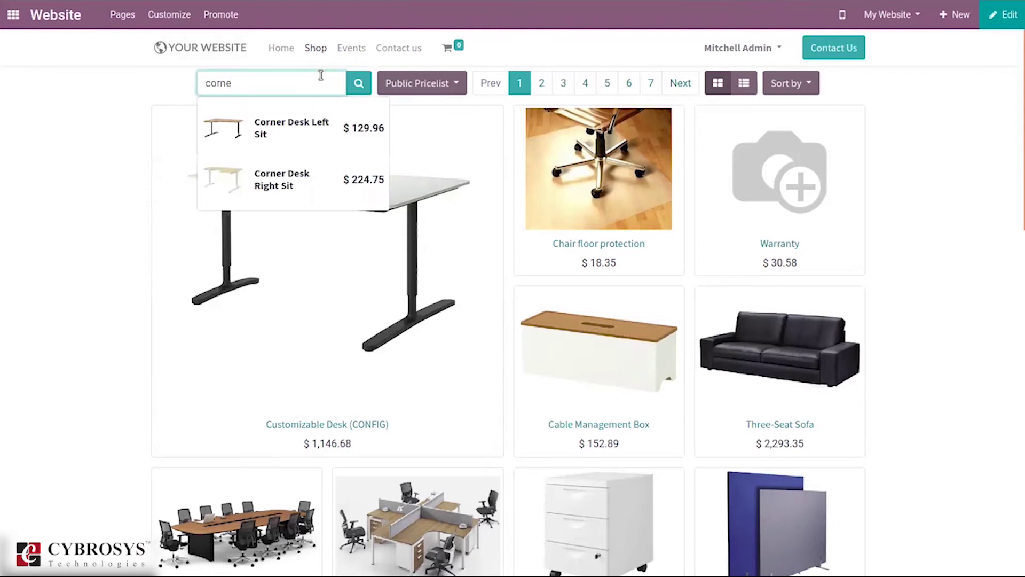
key("Return")
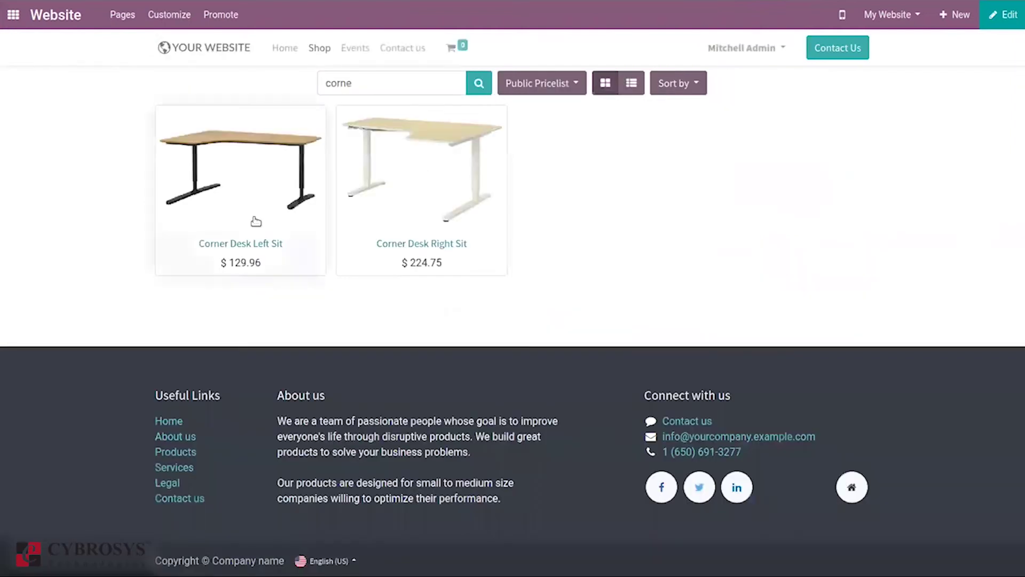
left_click(254, 251)
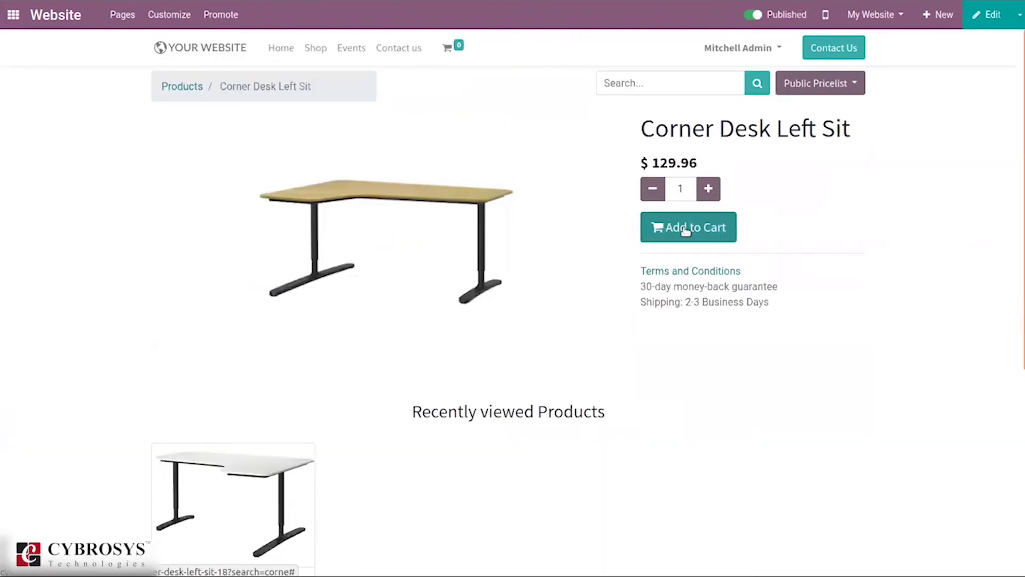
- Add the desk plus the Conference Chair (Aluminium) option to the cart for $164.97
left_click(685, 228)
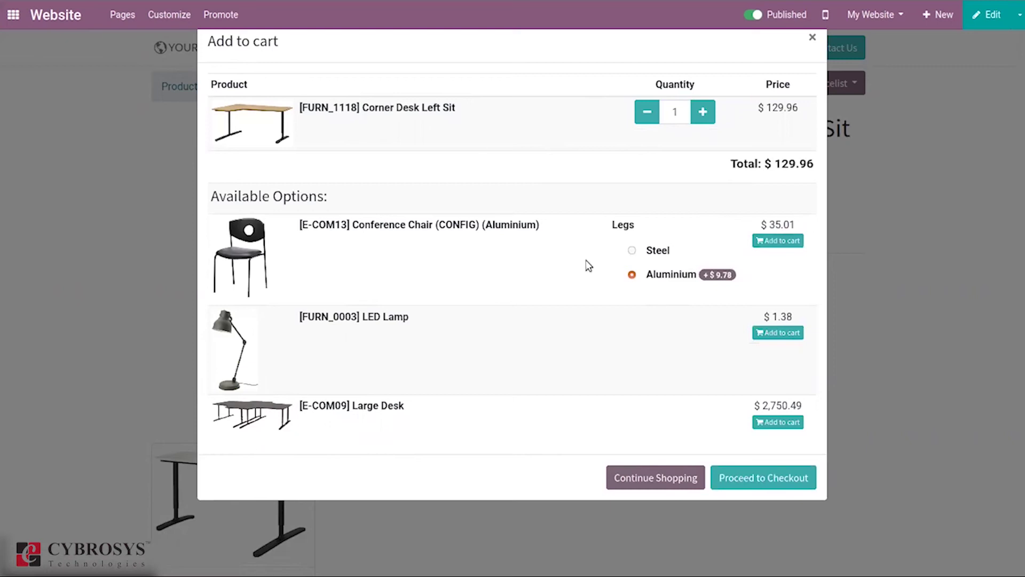
left_click(777, 241)
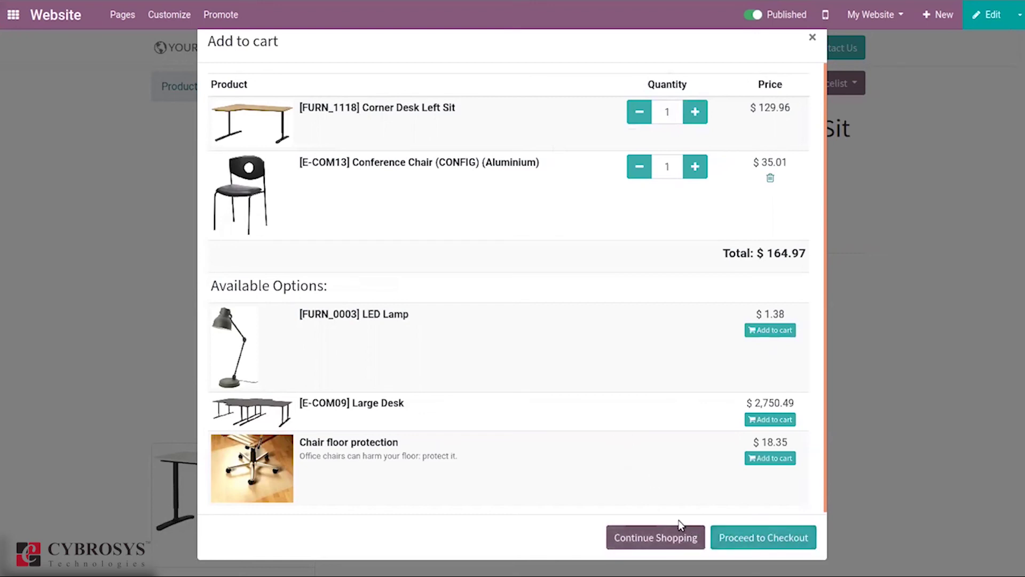
- Open the cart with the desk and chair at $164.97 and proceed to checkout
left_click(667, 531)
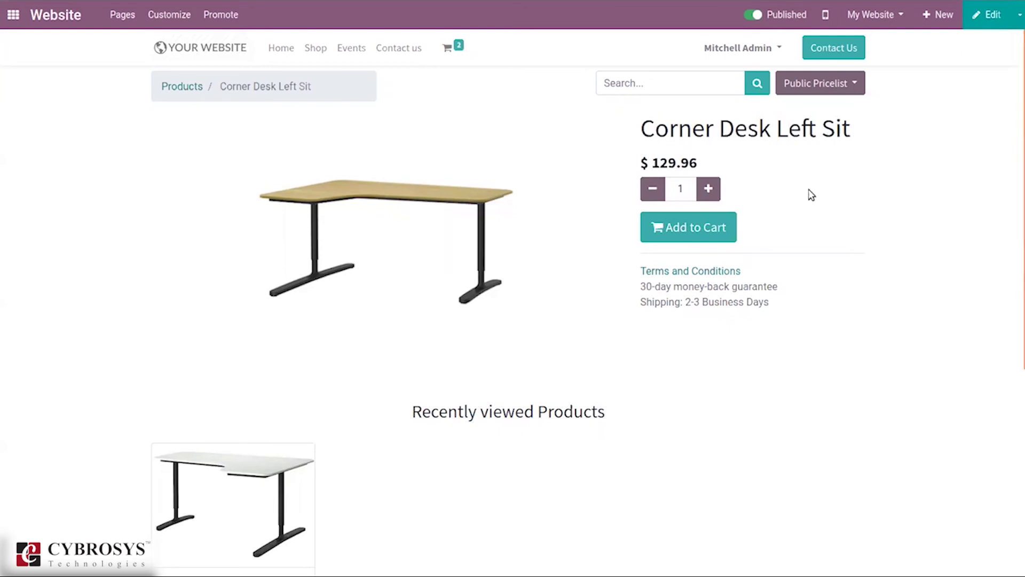
left_click(440, 50)
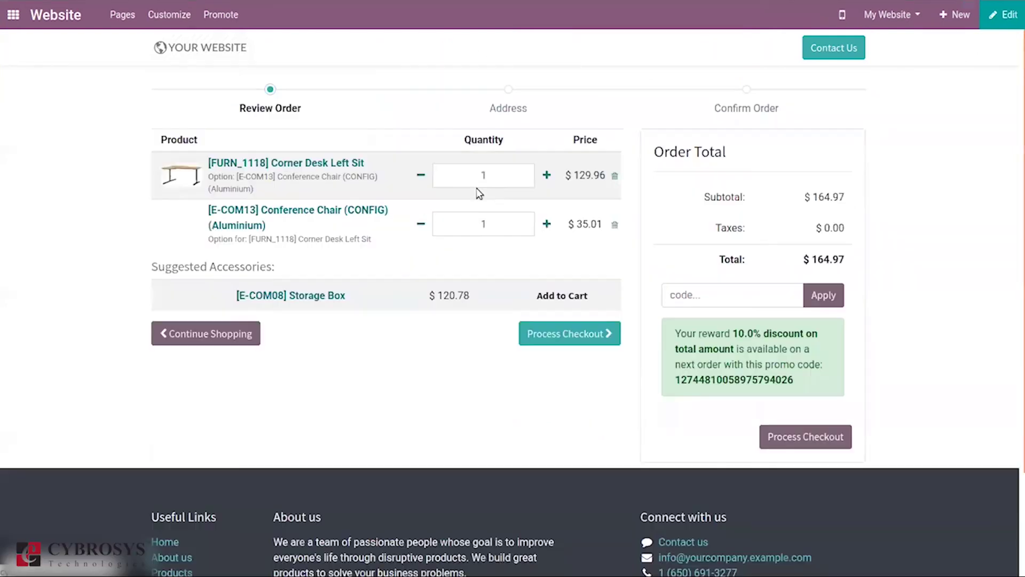
left_click(548, 346)
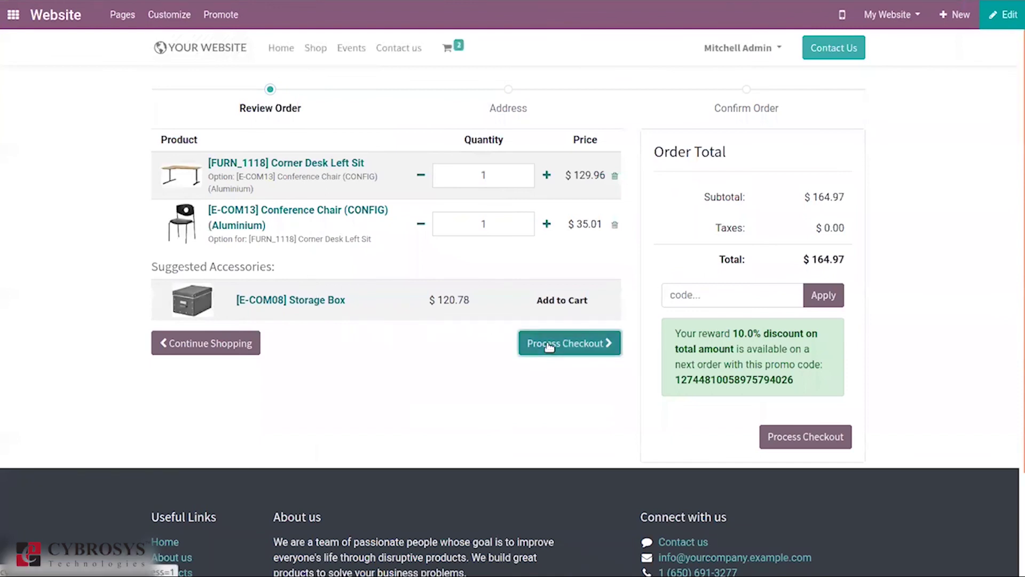